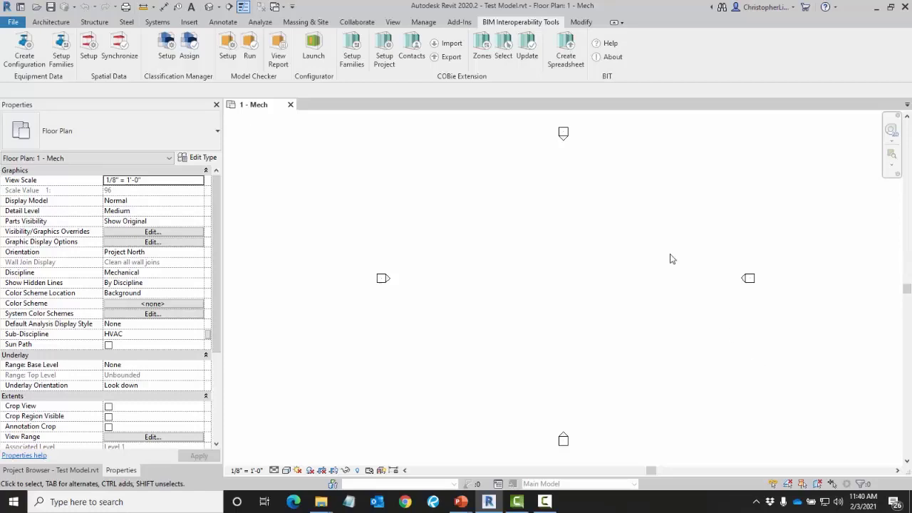
# - Start creating a new equipment data configuration from scratch
pyautogui.click(529, 27)
pyautogui.click(49, 82)
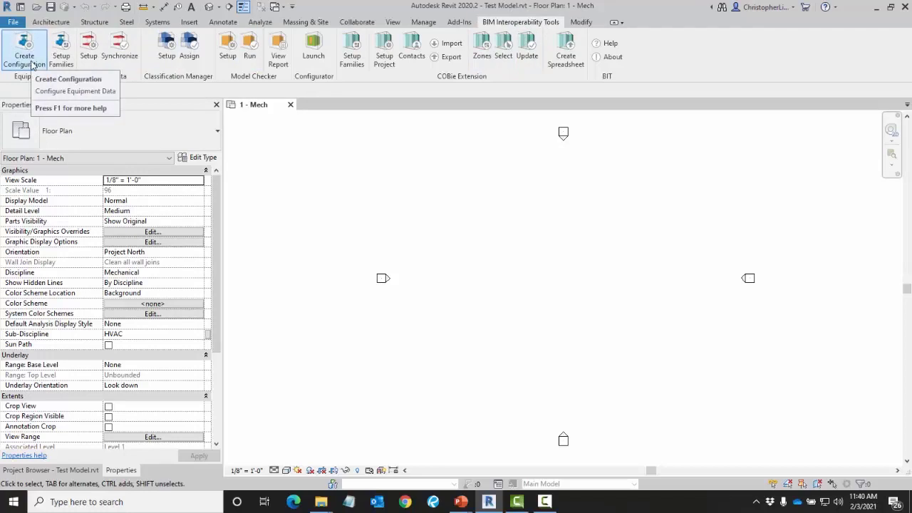
pyautogui.click(26, 58)
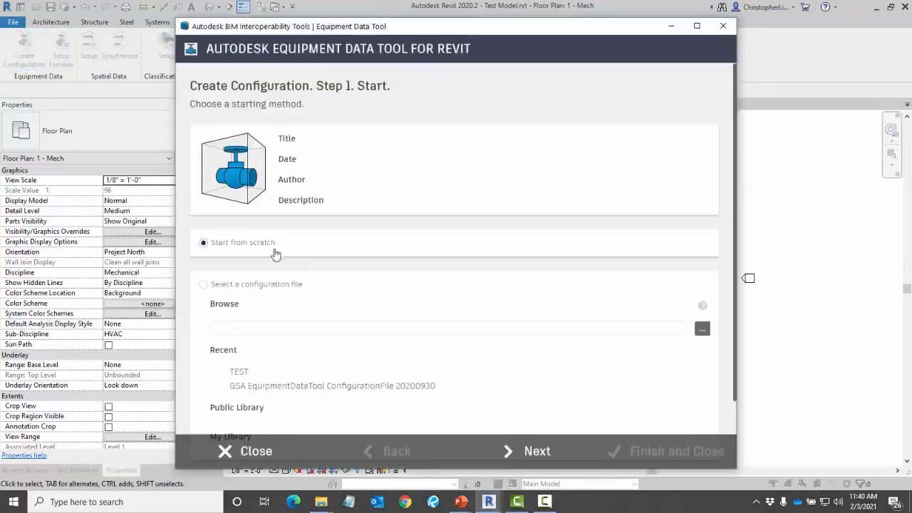
pyautogui.click(539, 452)
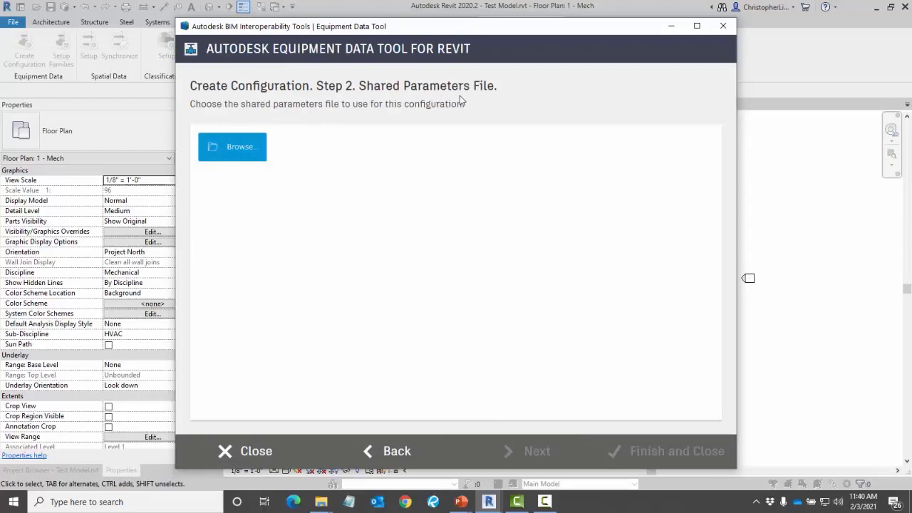
# - Choose GSA.EquipmentSpace.SharedParameters.20201102.txt as the configuration's shared parameters file and proceed to the subcategory parameter
pyautogui.click(250, 152)
pyautogui.click(421, 196)
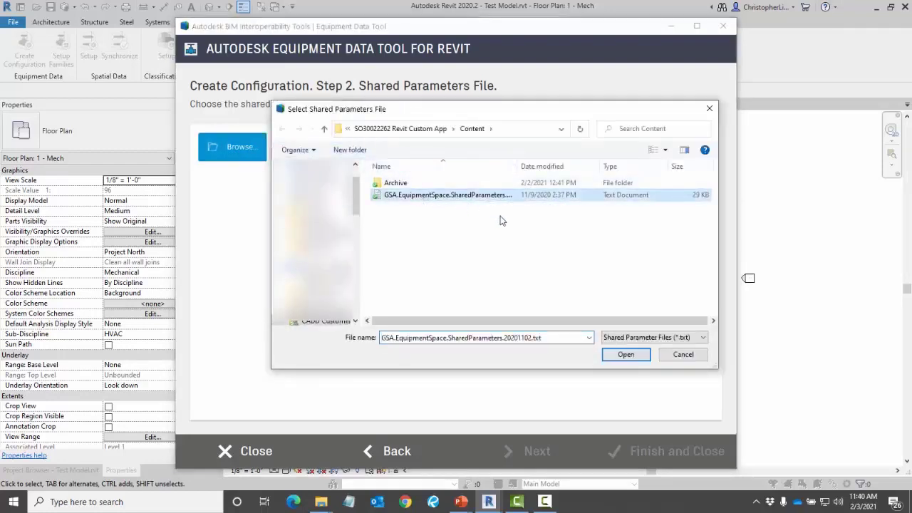
pyautogui.click(628, 356)
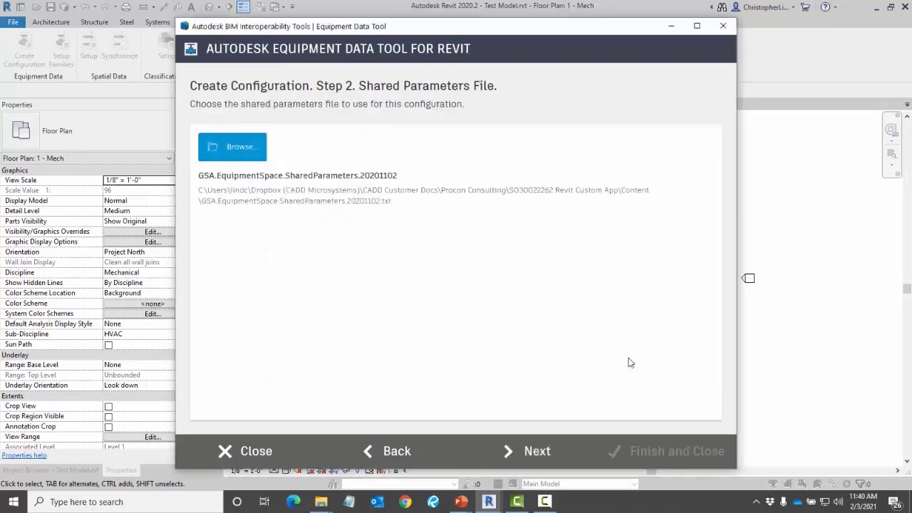
pyautogui.click(529, 451)
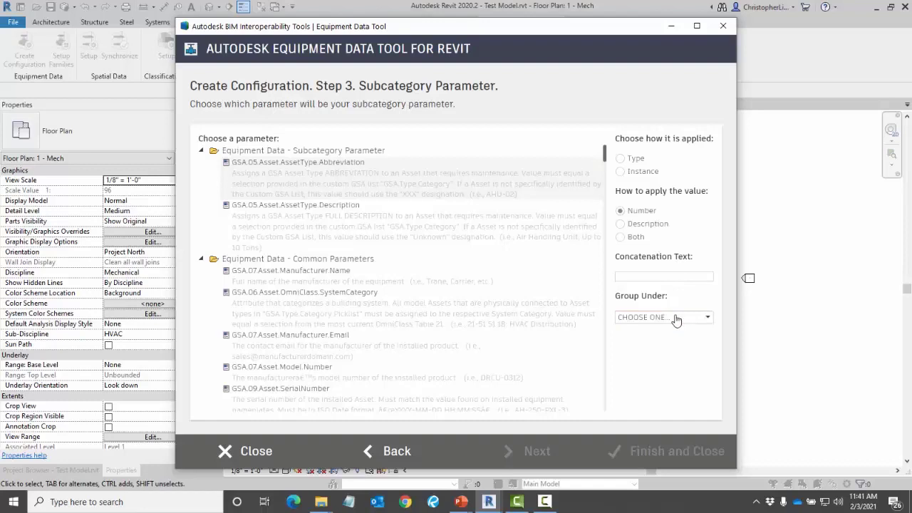
# - Apply the subcategory parameter by Type, use both number and description for its value, and group it under Data
pyautogui.click(631, 163)
pyautogui.click(636, 237)
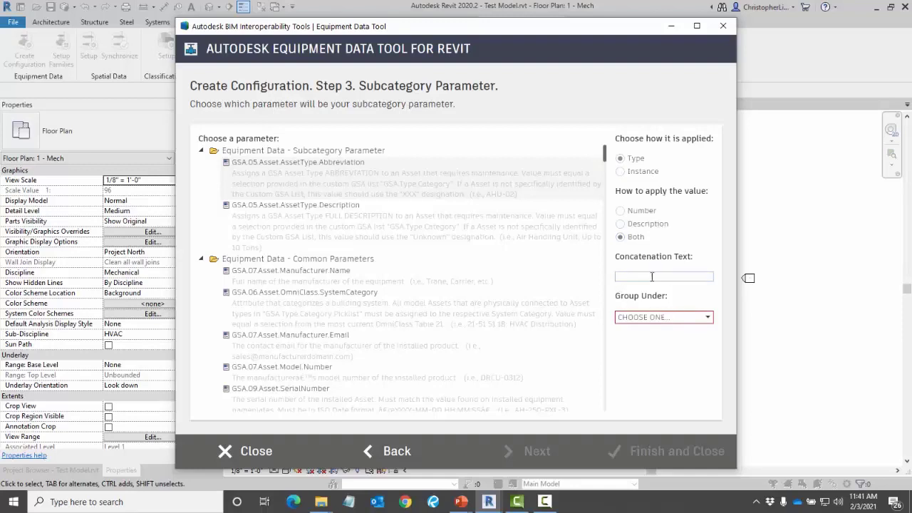
pyautogui.click(657, 317)
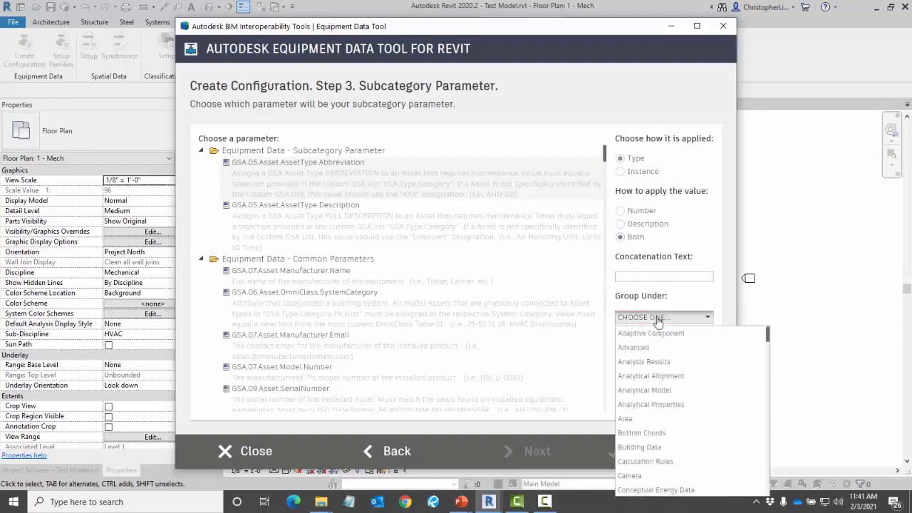
pyautogui.scroll(-3, 665, 403)
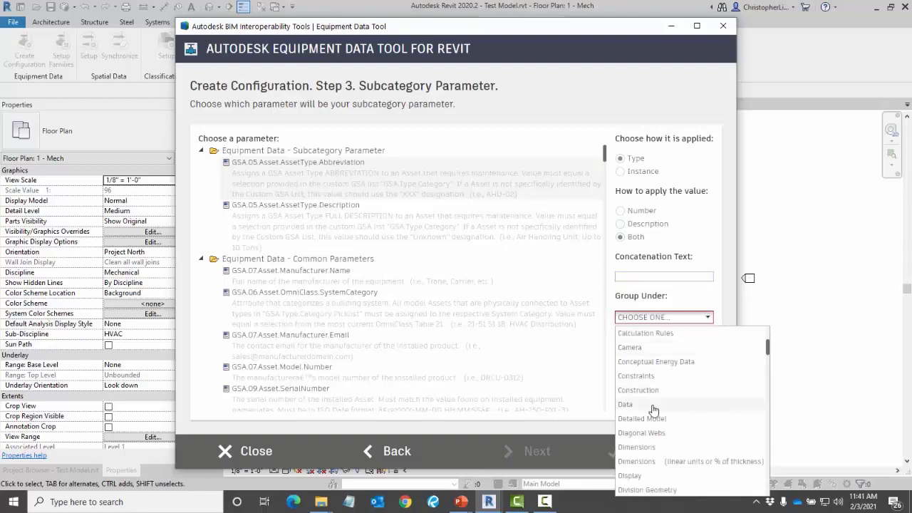
pyautogui.click(654, 412)
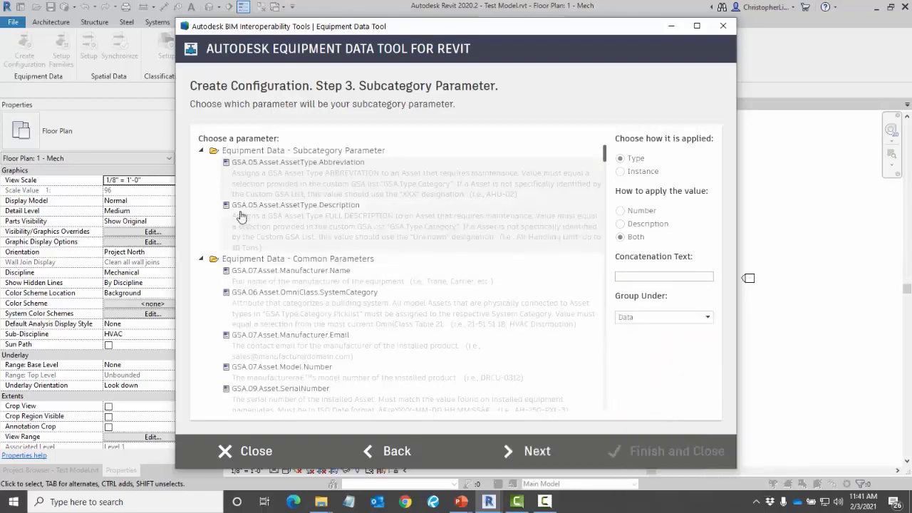
# - Collapse the parameter groups and choose GSA.05.Asset.AssetType.Abbreviation from Equipment Data - Subcategory Parameter as the subcategory parameter
pyautogui.click(201, 151)
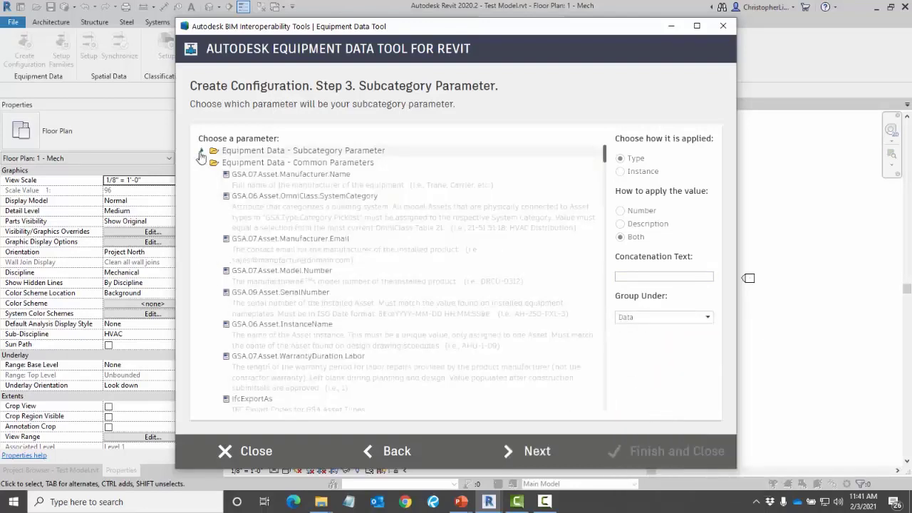
pyautogui.click(201, 162)
pyautogui.click(201, 174)
pyautogui.click(201, 186)
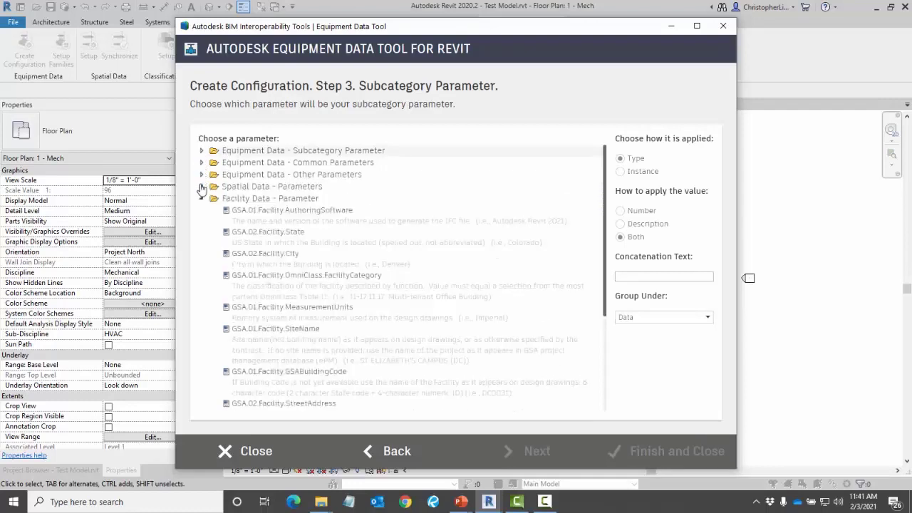
pyautogui.click(200, 198)
pyautogui.click(201, 210)
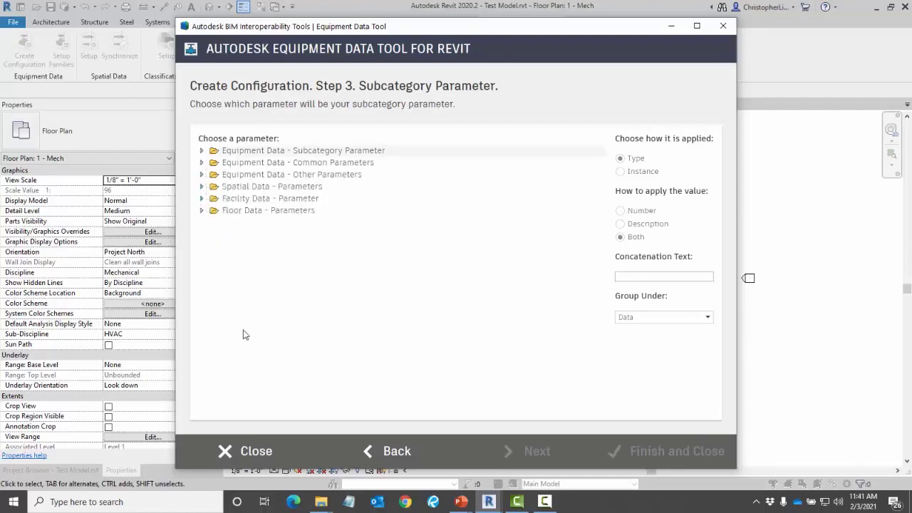
pyautogui.click(202, 150)
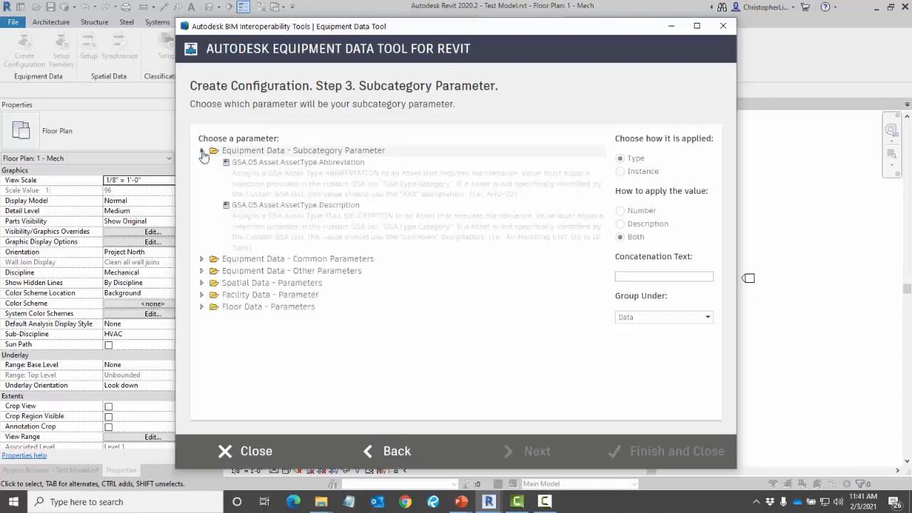
pyautogui.click(316, 179)
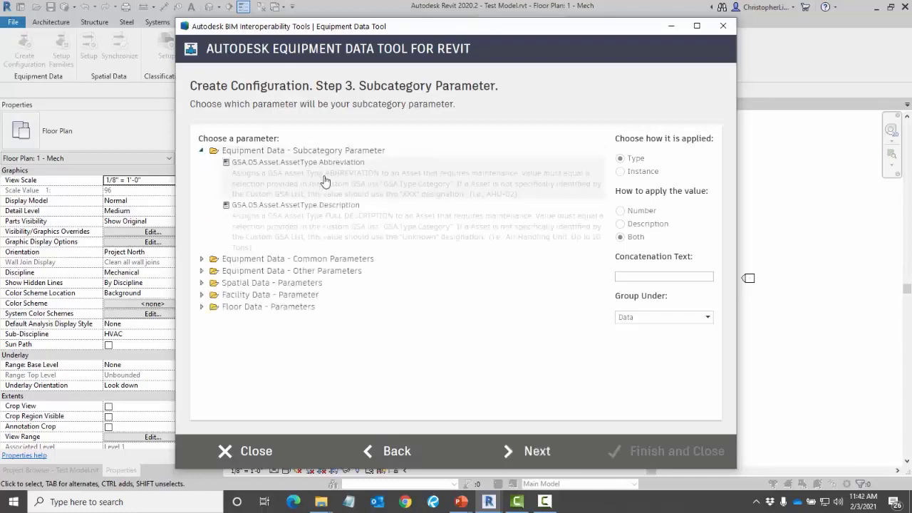
pyautogui.click(542, 451)
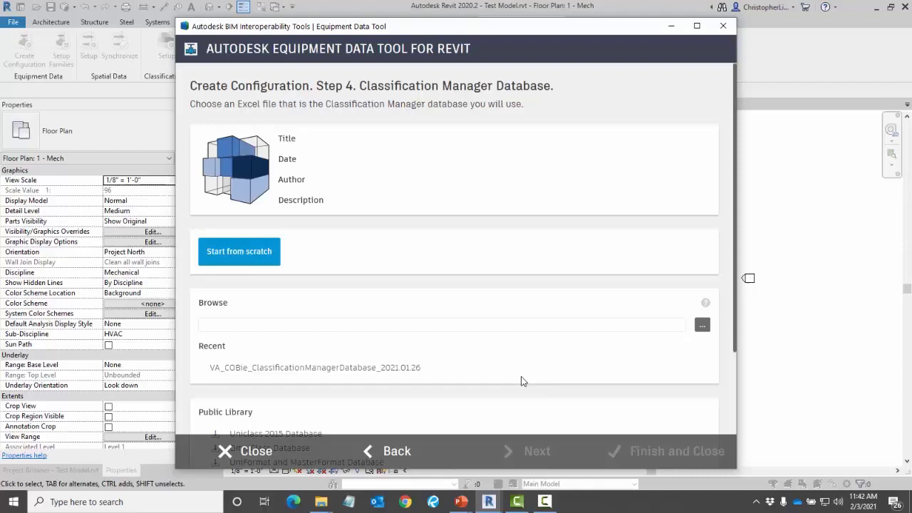
# - Review the available database sources and select the recent VA_COBie_ClassificationManagerDatabase_2021.01.26
pyautogui.scroll(-3, 521, 381)
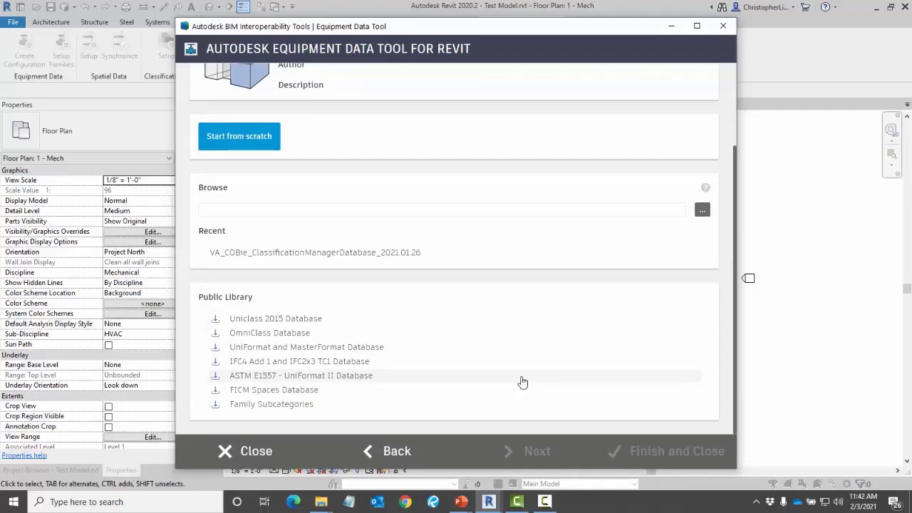
pyautogui.scroll(3, 523, 382)
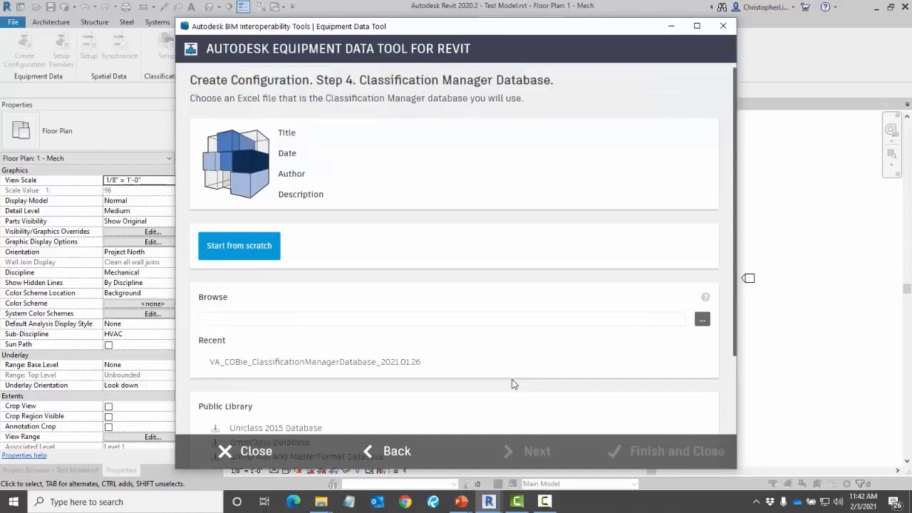
pyautogui.click(266, 248)
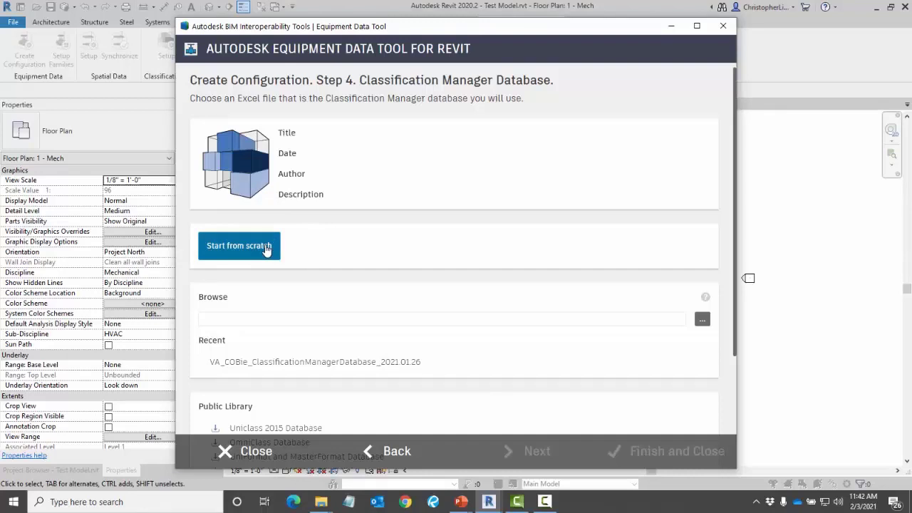
pyautogui.click(394, 362)
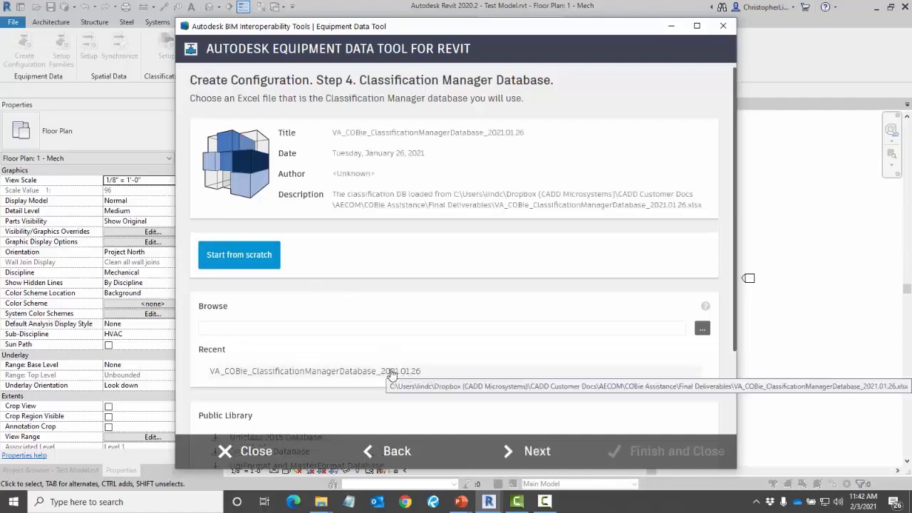
# - Load GSA Classification Manager Database 20201028.xlsx as the classification database and use its GSA Asset Types worksheet for the subcategory parameter
pyautogui.click(702, 329)
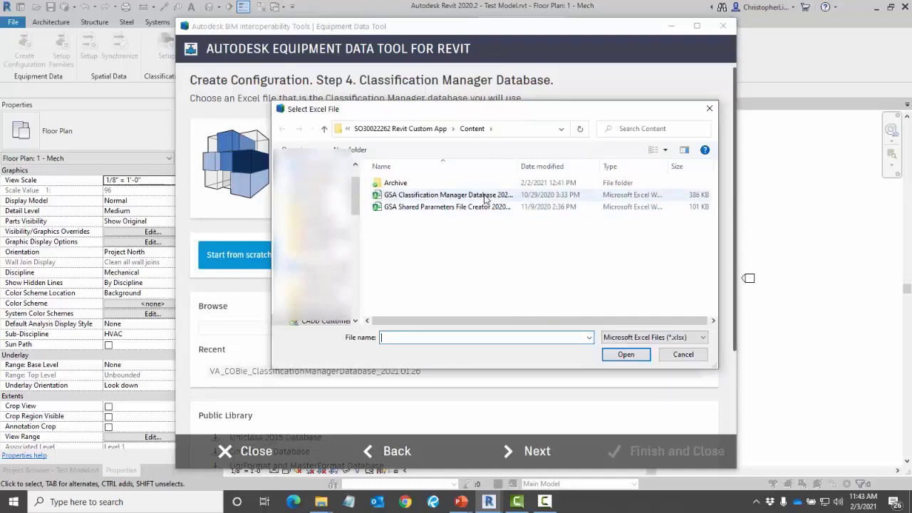
pyautogui.click(485, 196)
pyautogui.click(625, 355)
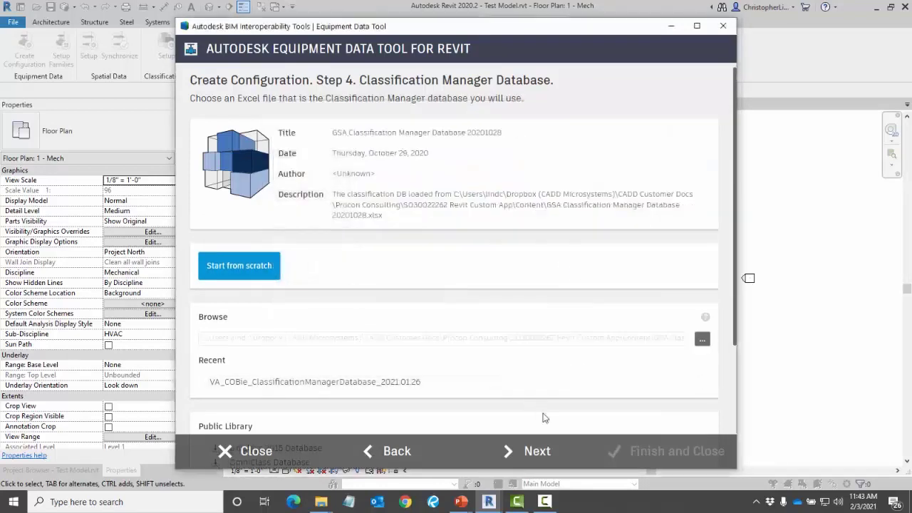
pyautogui.click(544, 450)
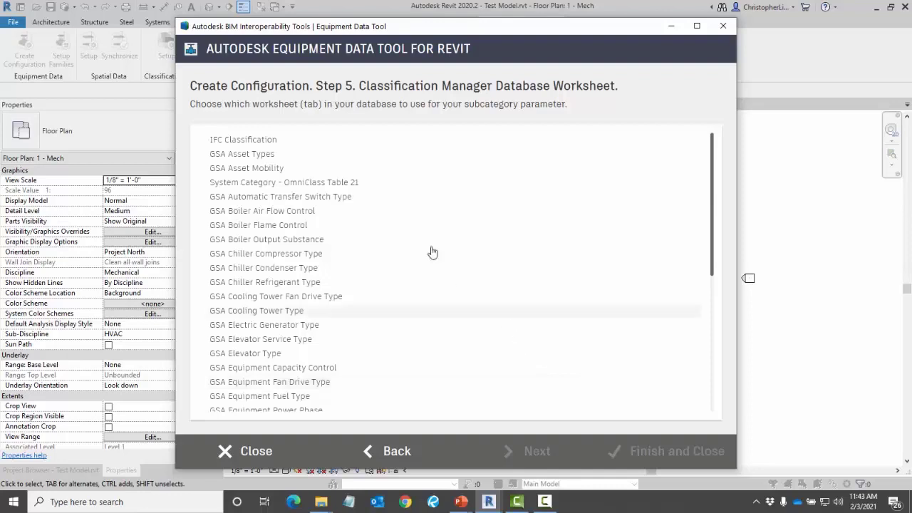
pyautogui.click(277, 154)
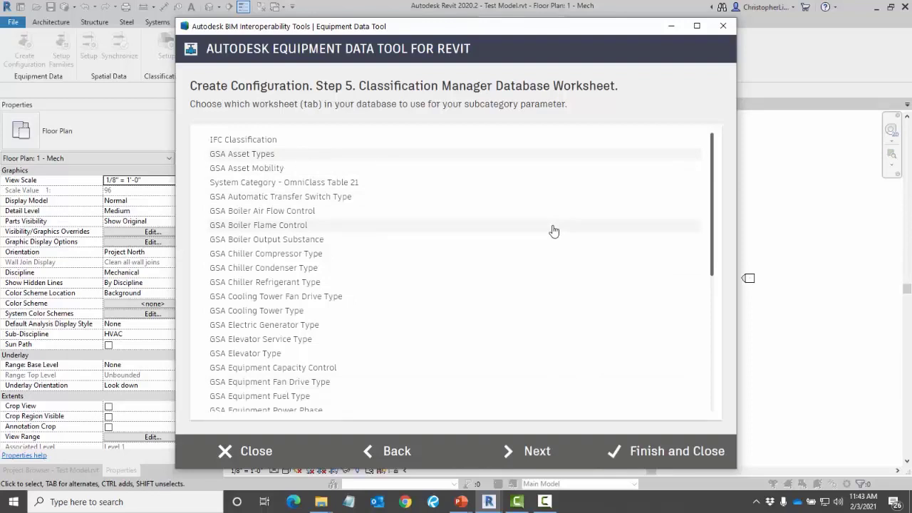
pyautogui.click(539, 452)
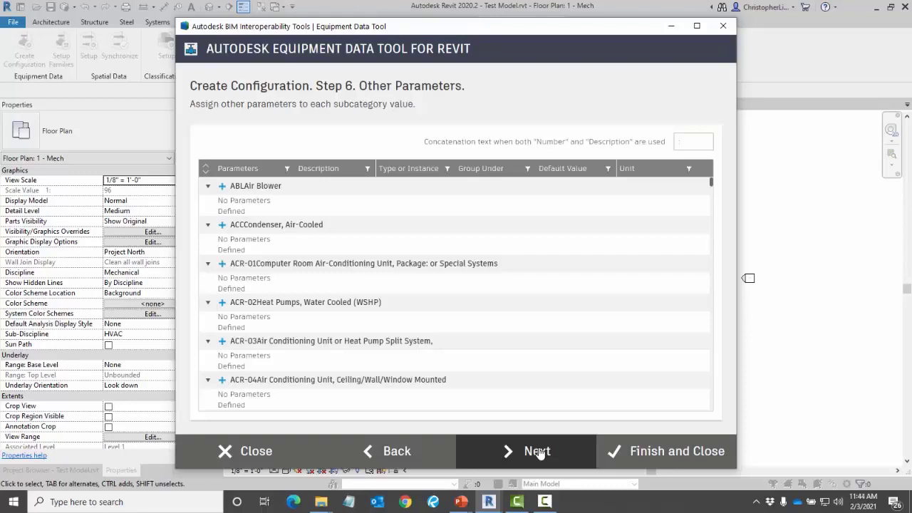
# - Add the parameter GSA.09.Asset.WarrantyStartDate to the subcategory AHU-01 Air Handling Unit, 3 ton thru 24 ton
pyautogui.scroll(-5, 517, 311)
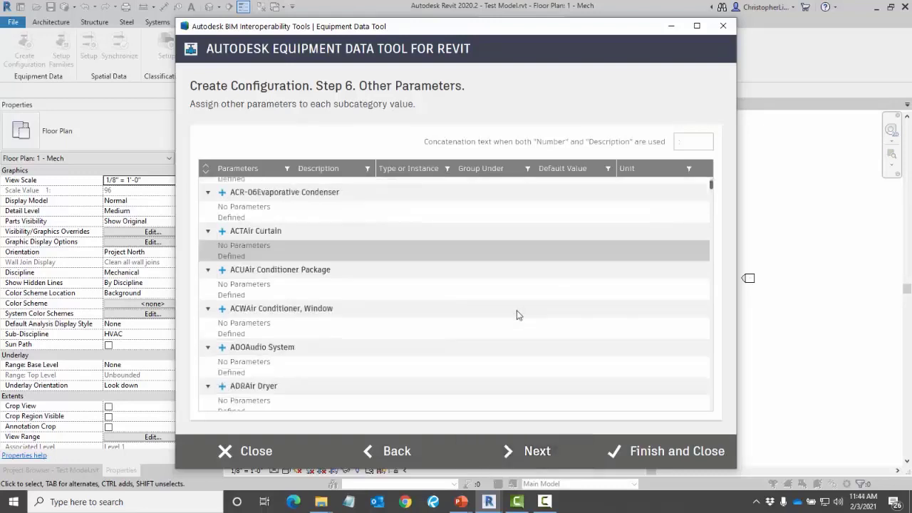
pyautogui.scroll(-5, 518, 315)
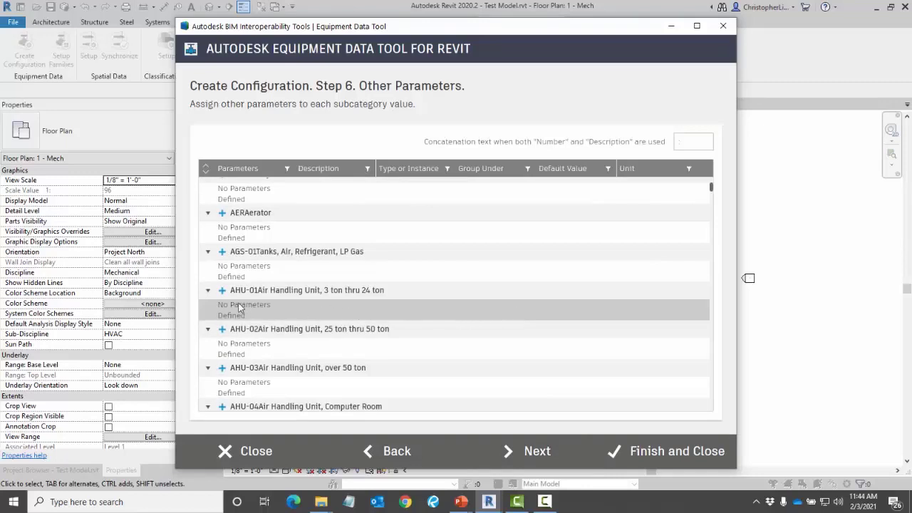
pyautogui.click(221, 291)
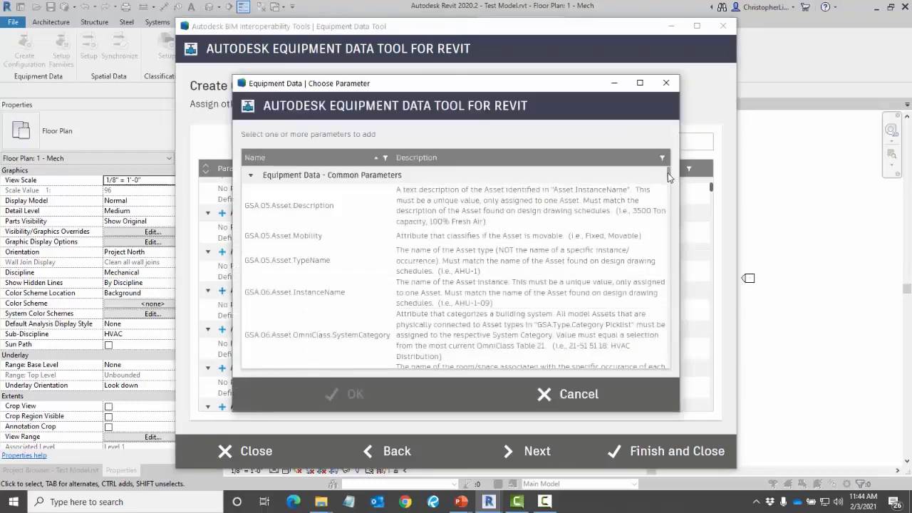
pyautogui.moveTo(670, 177)
pyautogui.mouseDown()
pyautogui.moveTo(670, 191)
pyautogui.moveTo(670, 169)
pyautogui.mouseUp()
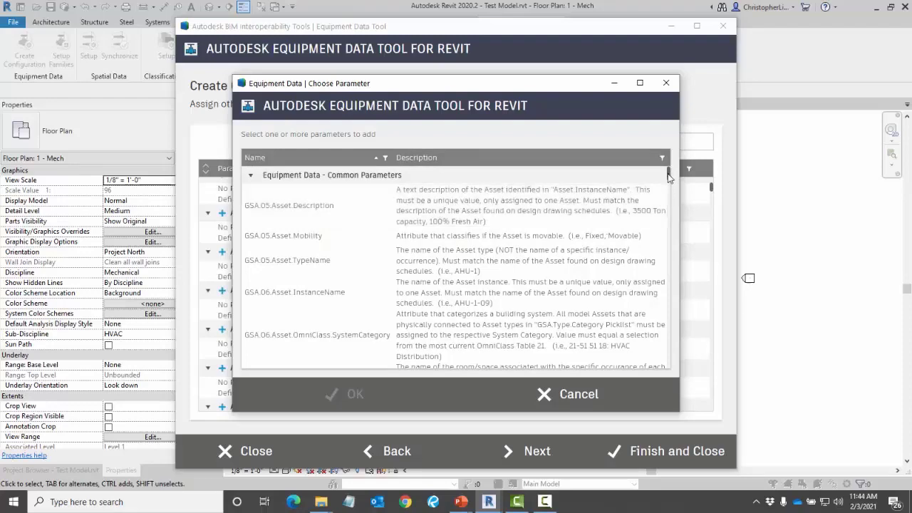
pyautogui.moveTo(669, 177); pyautogui.dragTo(669, 206)
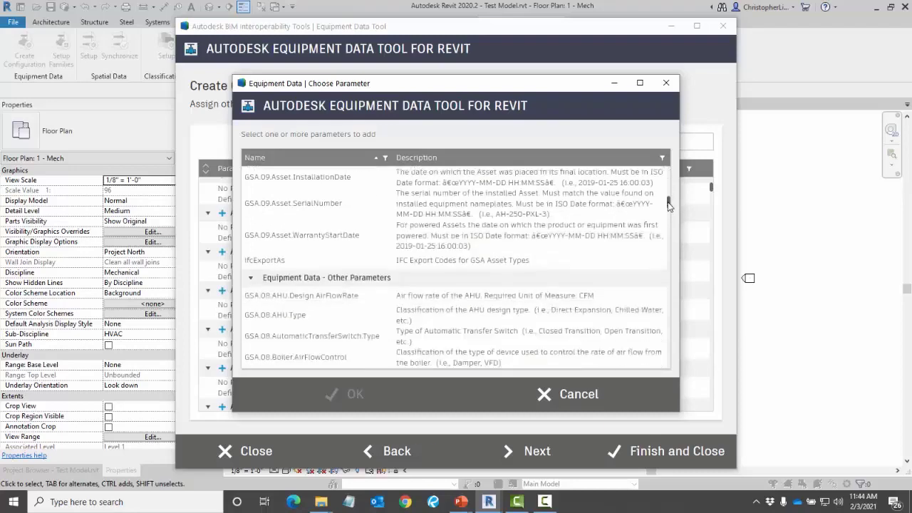
pyautogui.click(494, 236)
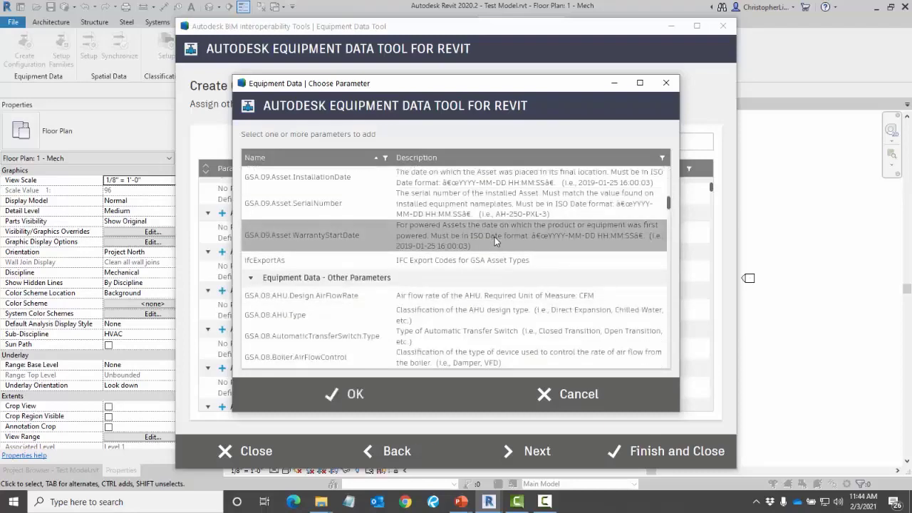
pyautogui.click(398, 398)
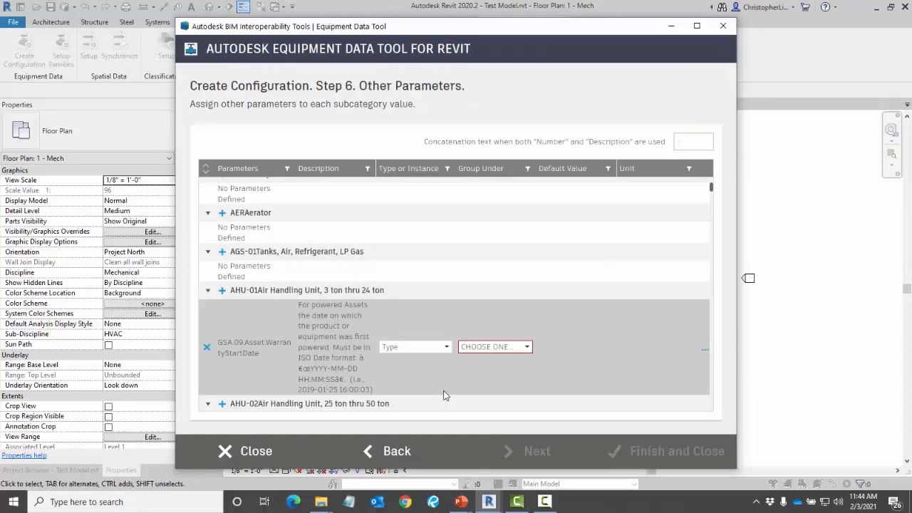
# - Group the AHU-01 warranty start date parameter under Data
pyautogui.click(497, 348)
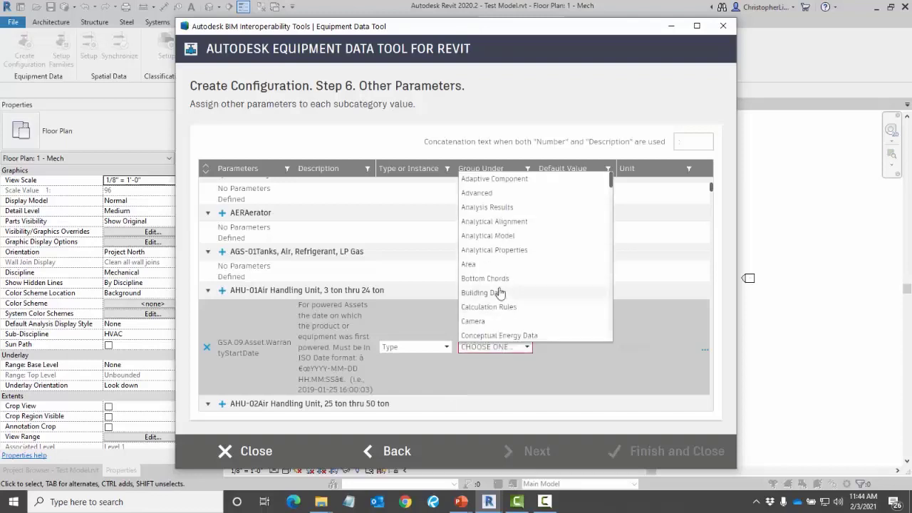
pyautogui.scroll(-3, 501, 293)
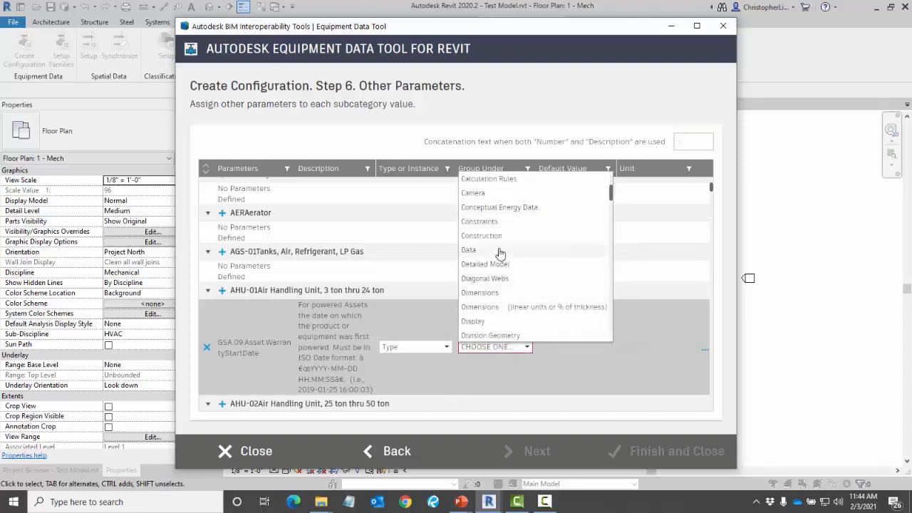
pyautogui.click(476, 250)
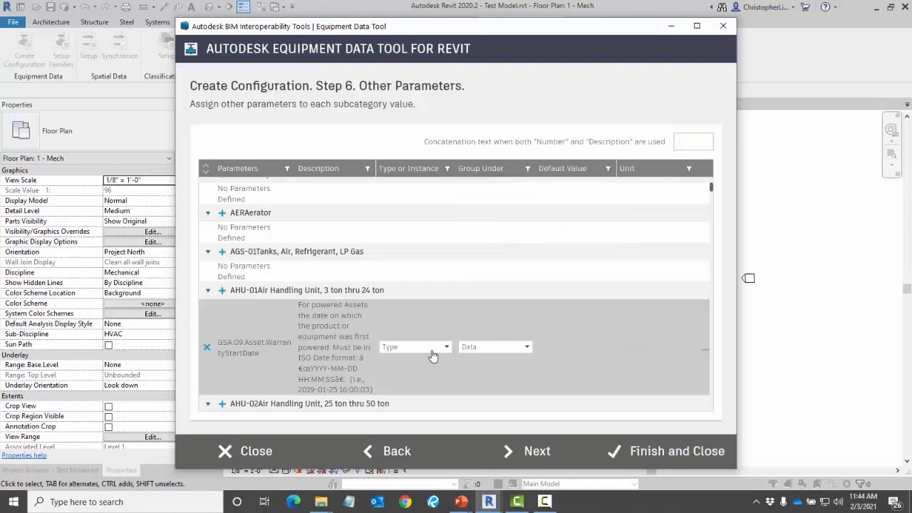
# - Make the AHU-01 warranty start date an instance parameter and proceed to the configuration summary
pyautogui.click(431, 350)
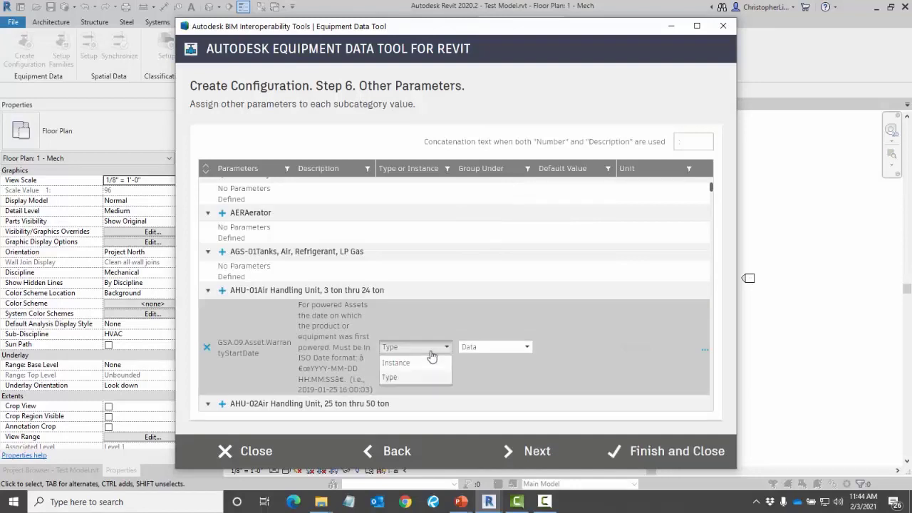
pyautogui.click(416, 364)
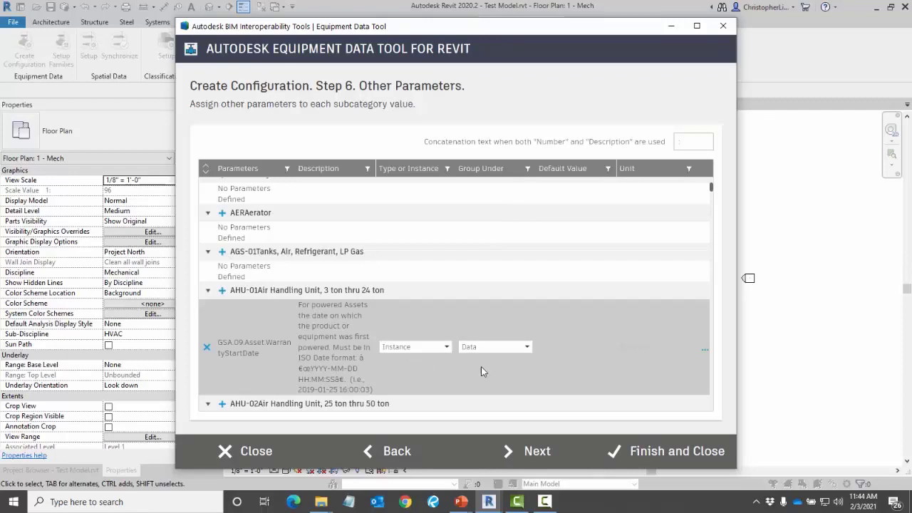
pyautogui.click(546, 449)
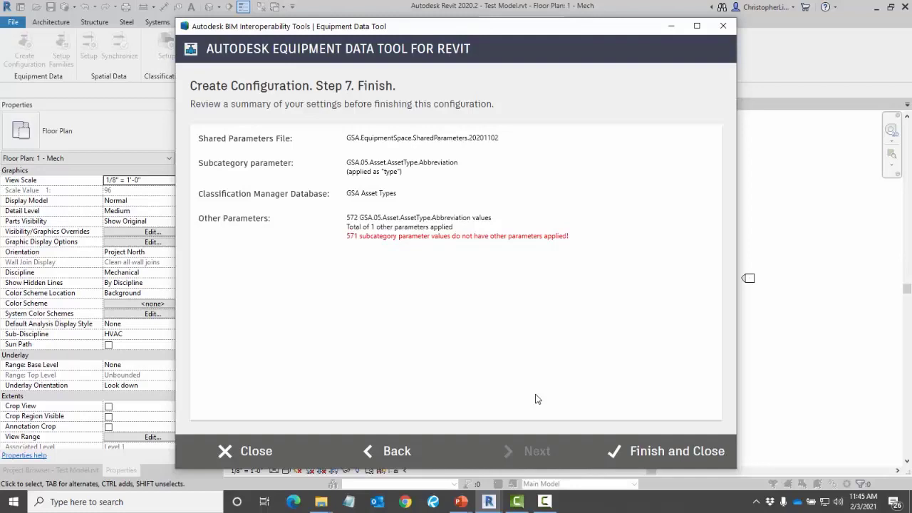
# - Finish the configuration and save it over the existing TEST.xml in the Content folder
pyautogui.click(639, 451)
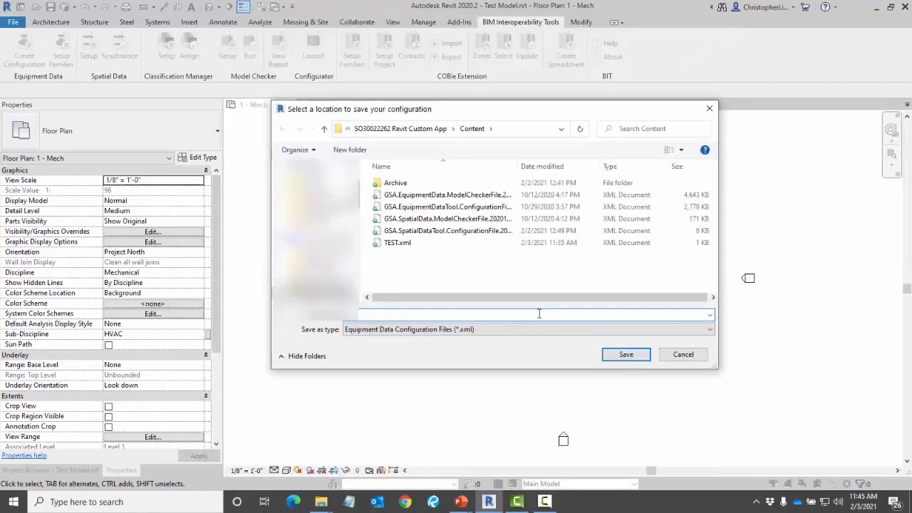
pyautogui.click(416, 243)
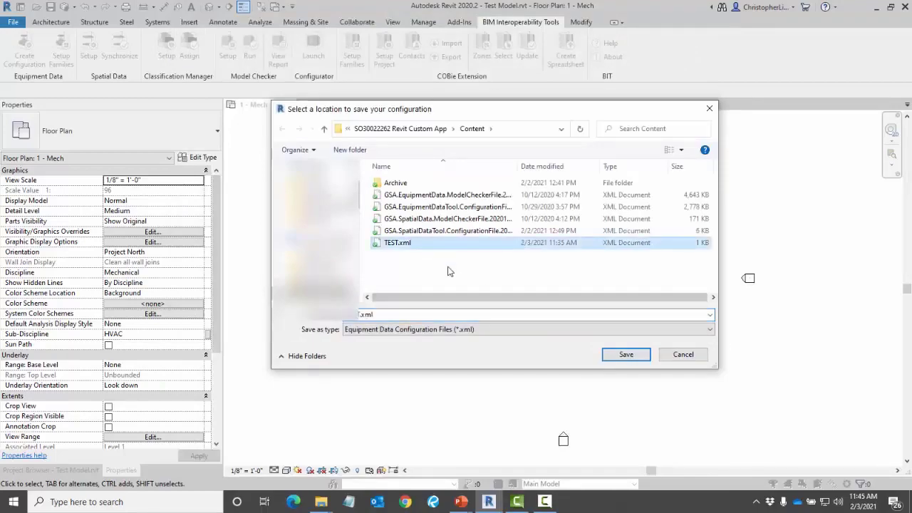
pyautogui.click(624, 359)
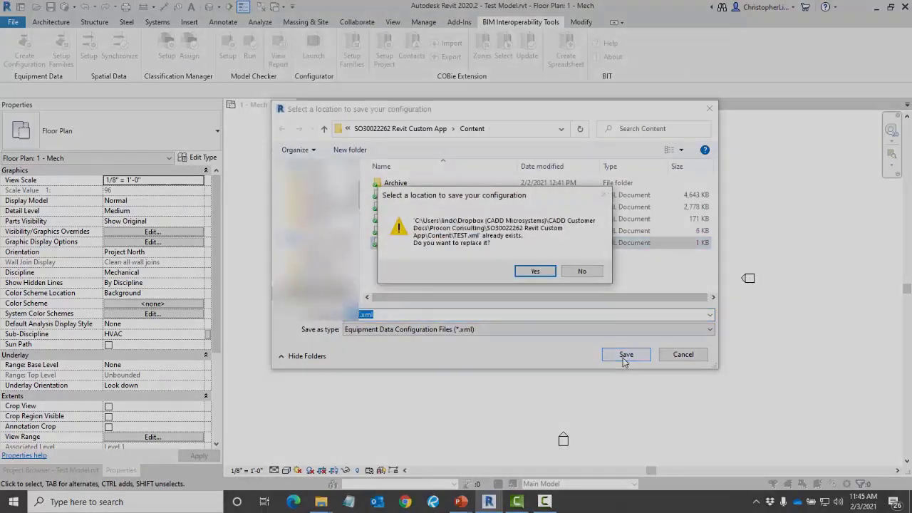